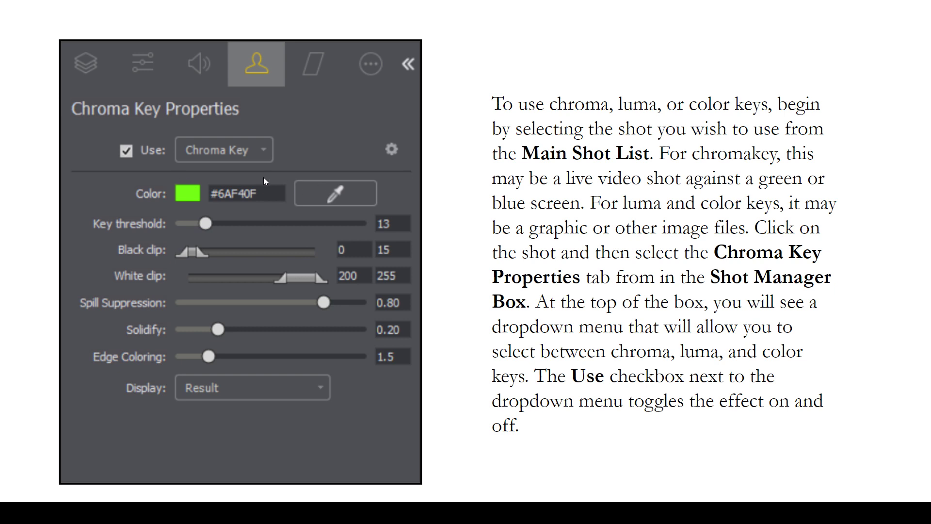
Advance the slideshow past the chroma key properties slide to the Use checkbox slide
click(190, 359)
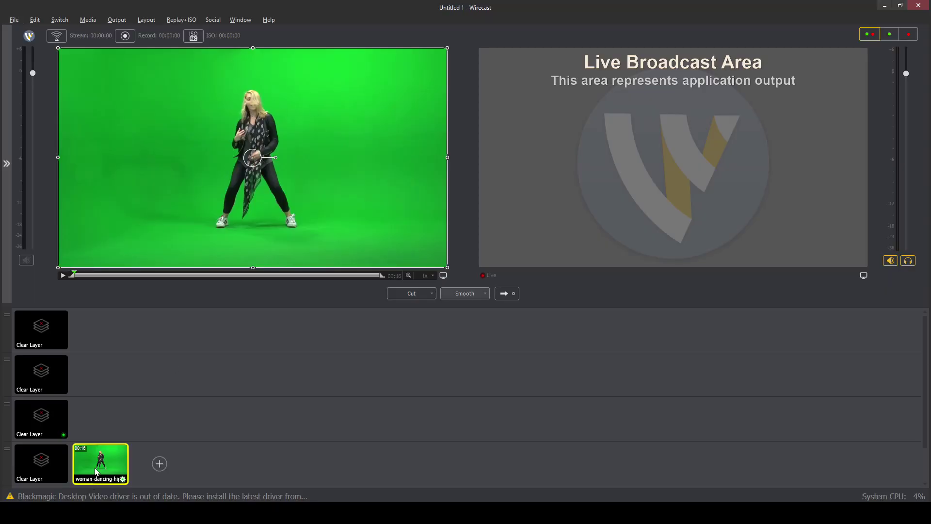
Add the HuddleCamHD Camera (Channel 1) NDI network feed as a new shot on the bottom layer
click(159, 465)
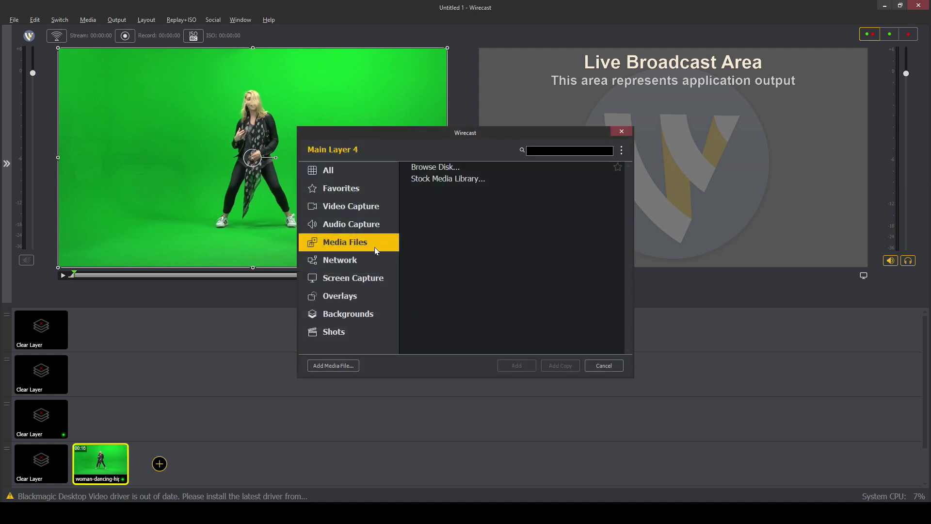
click(372, 264)
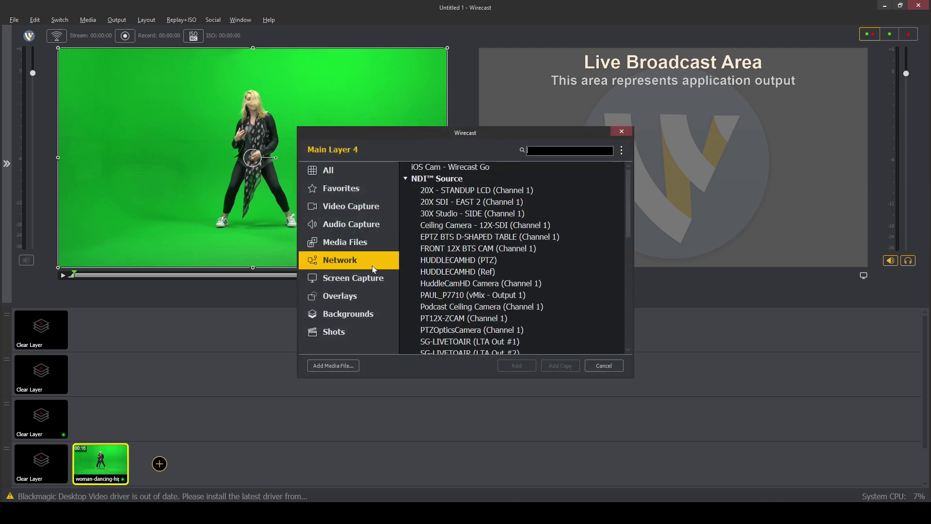
double_click(463, 284)
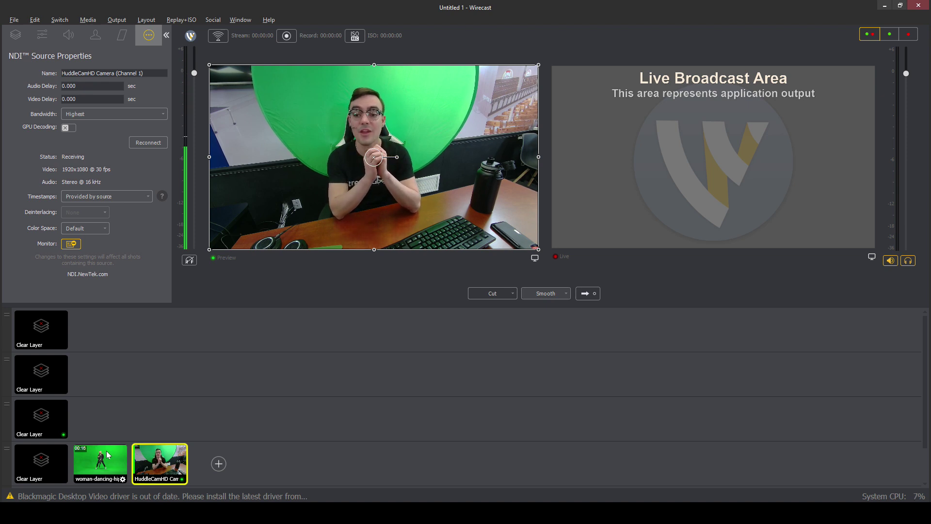
Enable Chroma Key (key colour #24C135) on the dancing-woman clip and start it playing
click(107, 455)
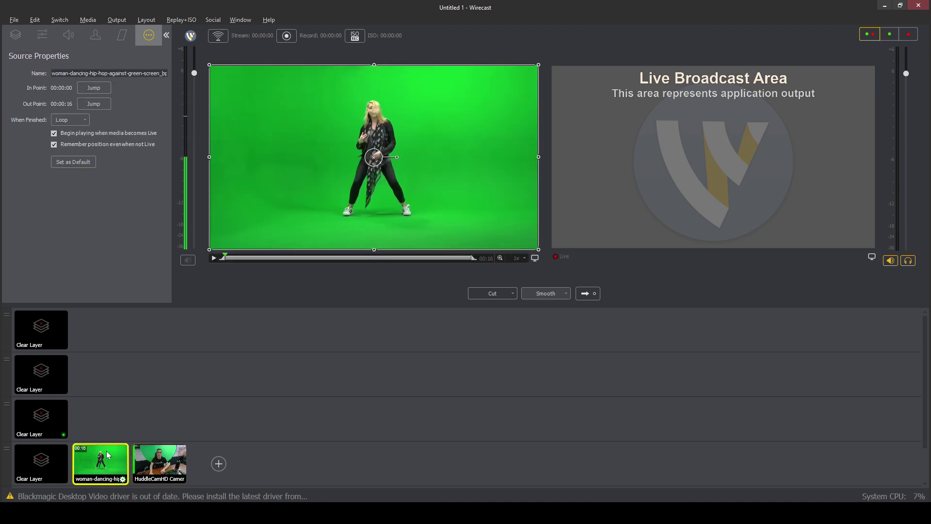
click(53, 35)
click(69, 35)
click(97, 36)
click(34, 76)
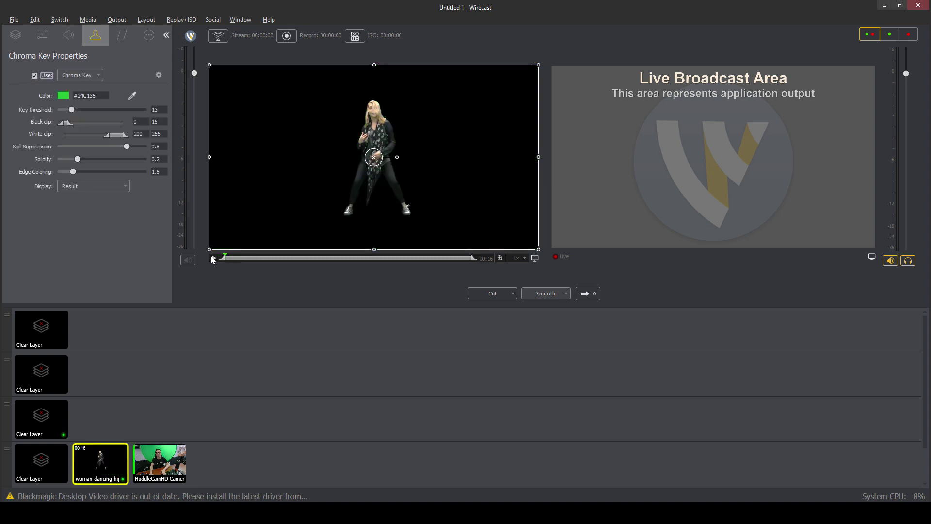
click(213, 258)
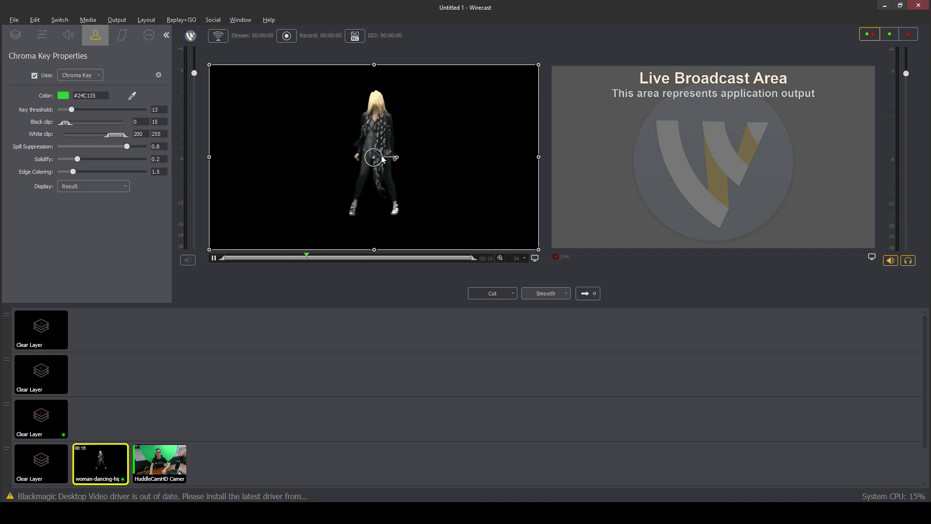
Browse the Add Layer source categories for the webcam shot, then cancel without adding anything
click(171, 465)
click(24, 34)
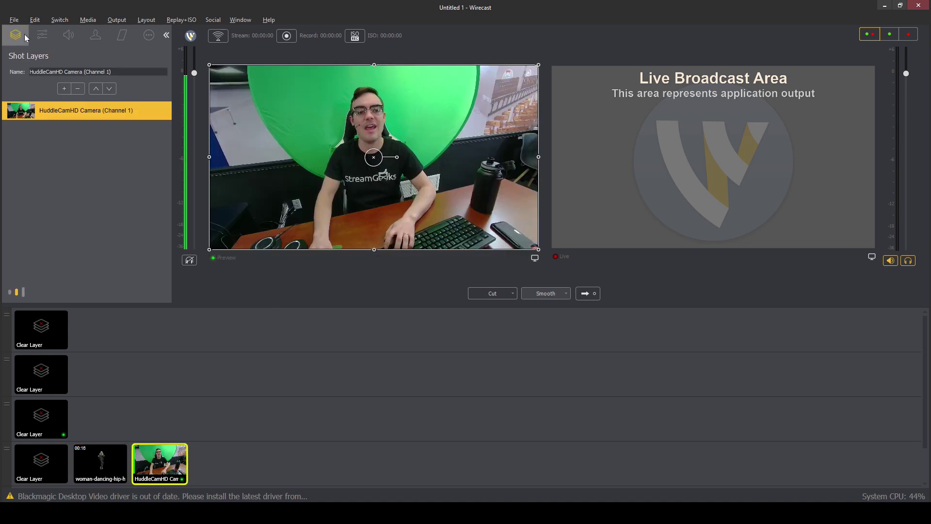
click(64, 88)
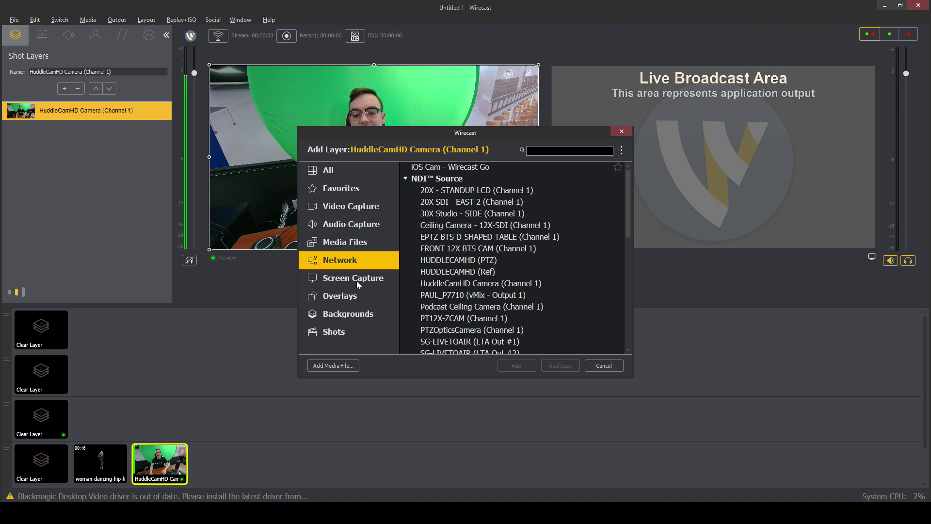
click(346, 207)
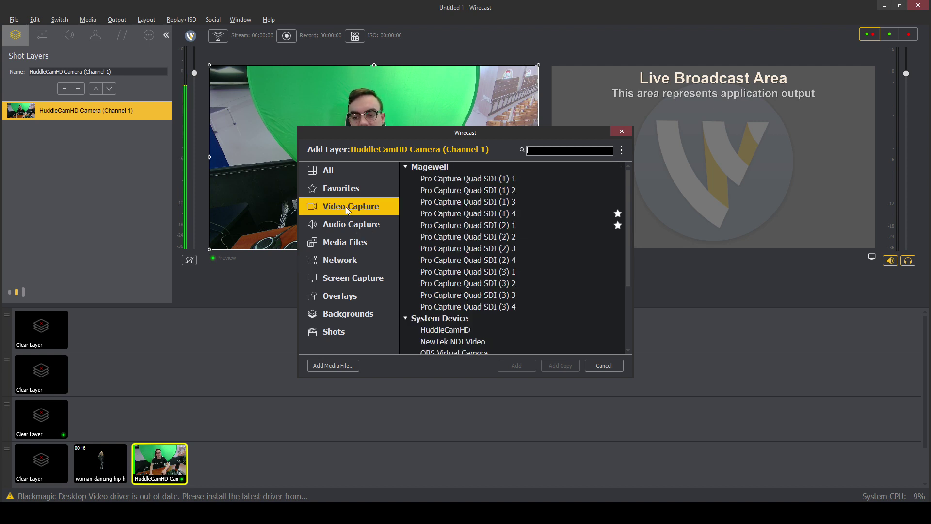
click(341, 188)
click(352, 228)
click(352, 242)
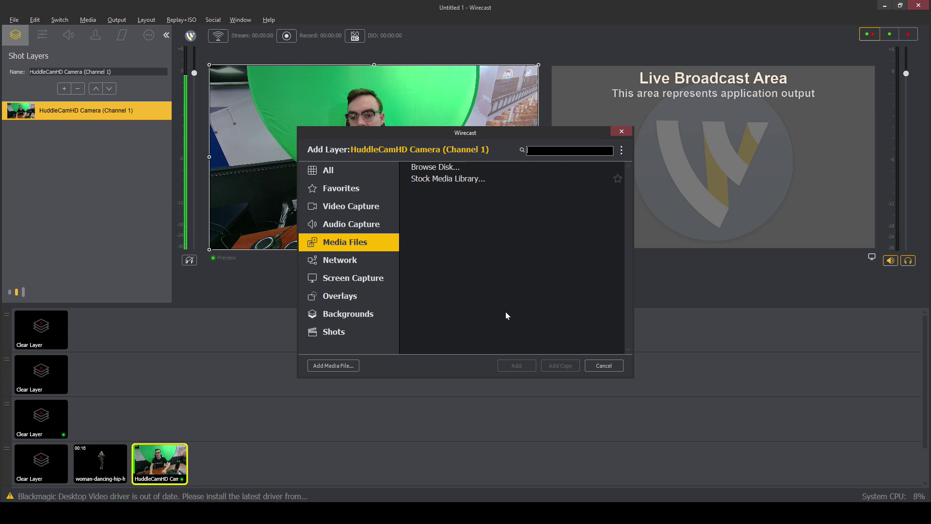
click(606, 366)
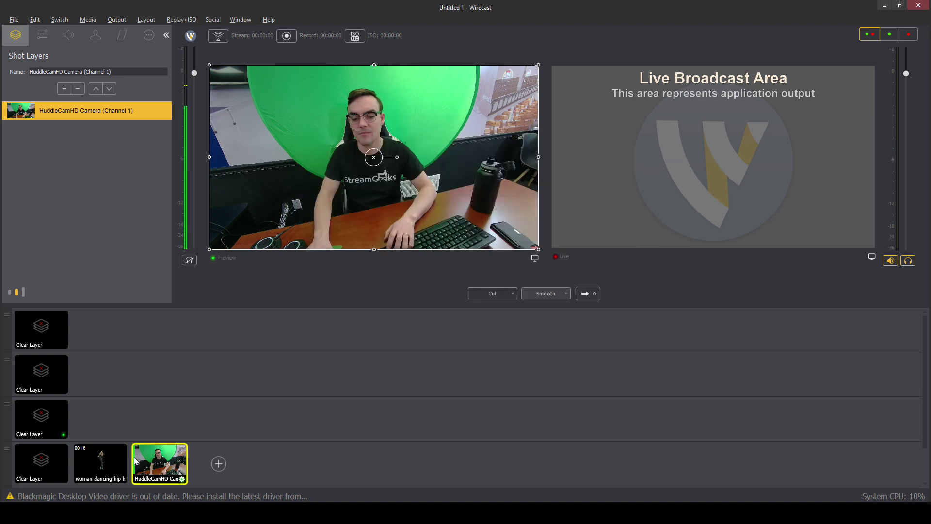
Move the keyed dancing-woman shot up into the third layer row, above the webcam
drag(92, 463, 118, 423)
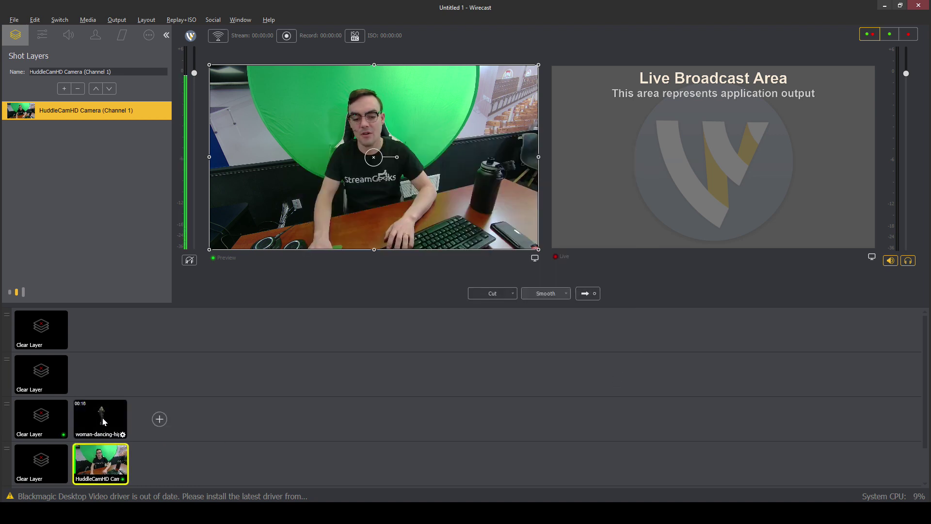
click(103, 421)
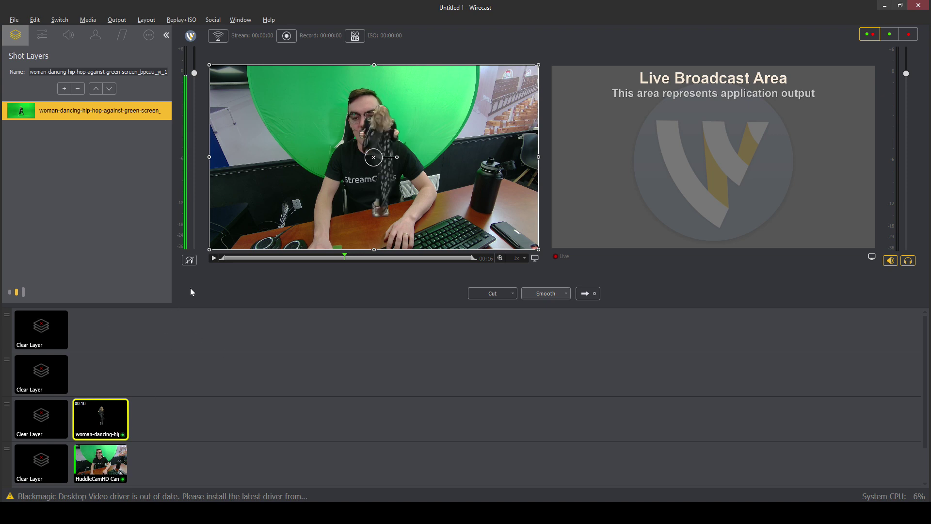
right_click(117, 413)
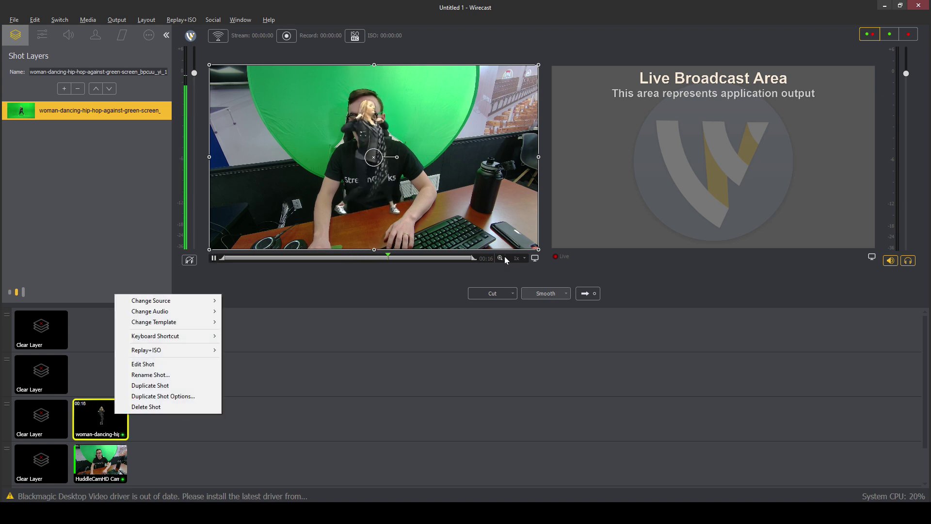
click(390, 340)
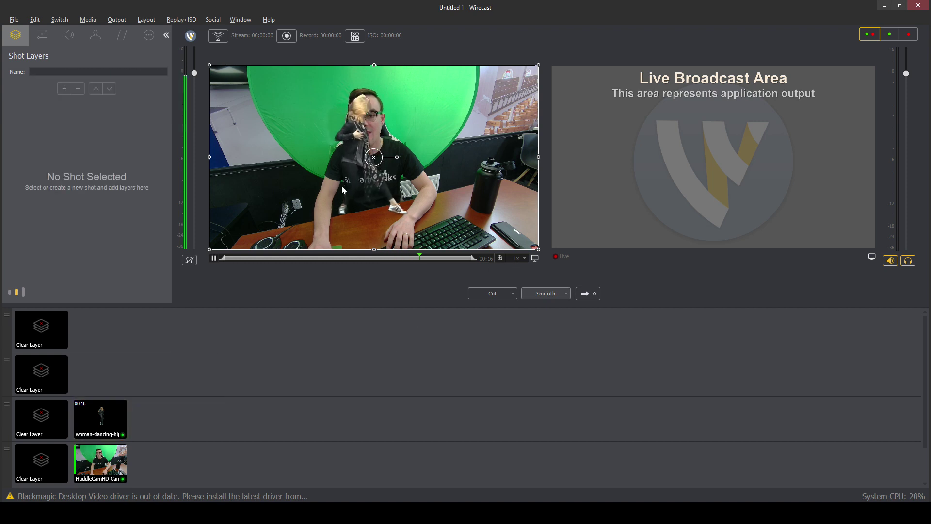
Resize the dancing-woman overlay, set her key threshold to 24, and drag her beside the presenter
drag(257, 209, 243, 202)
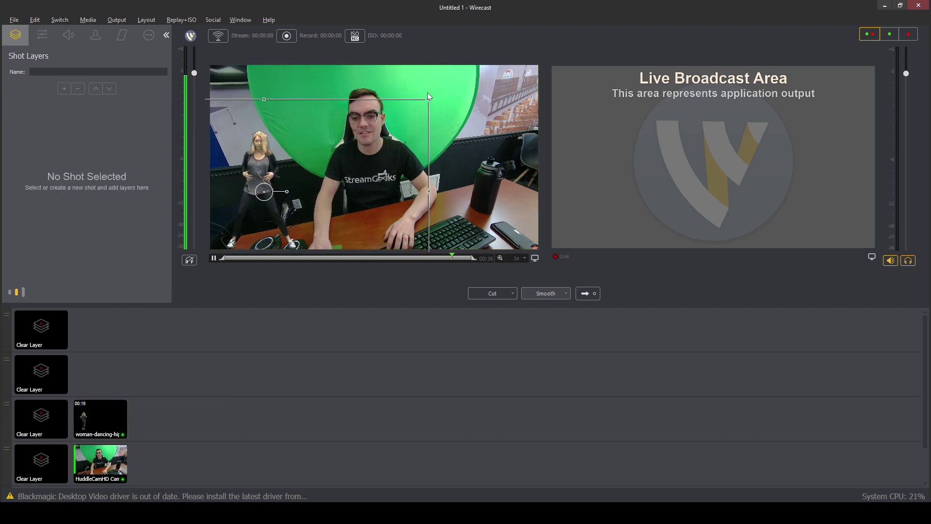
drag(429, 103, 373, 135)
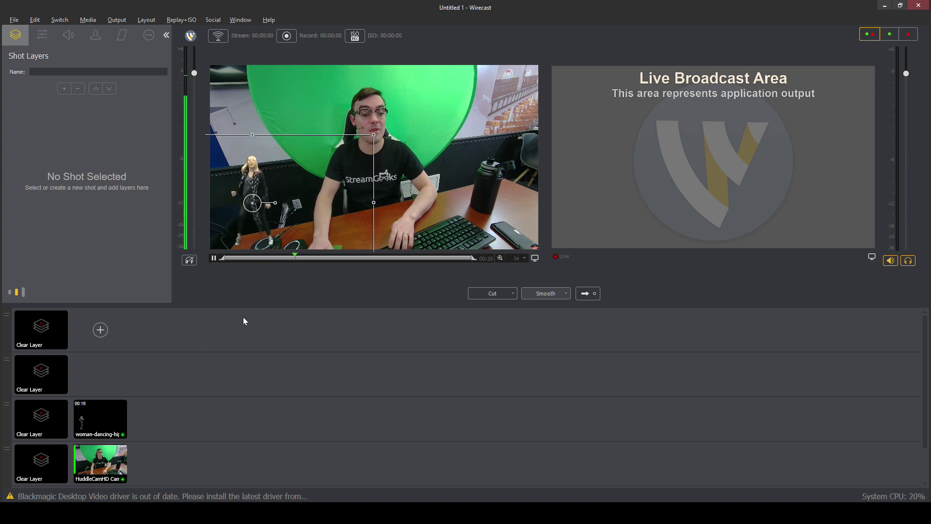
click(104, 421)
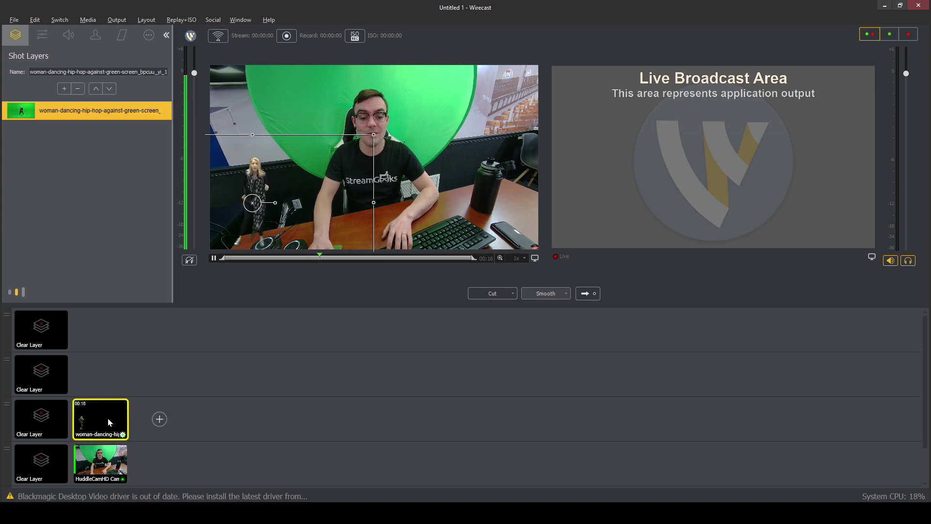
click(97, 33)
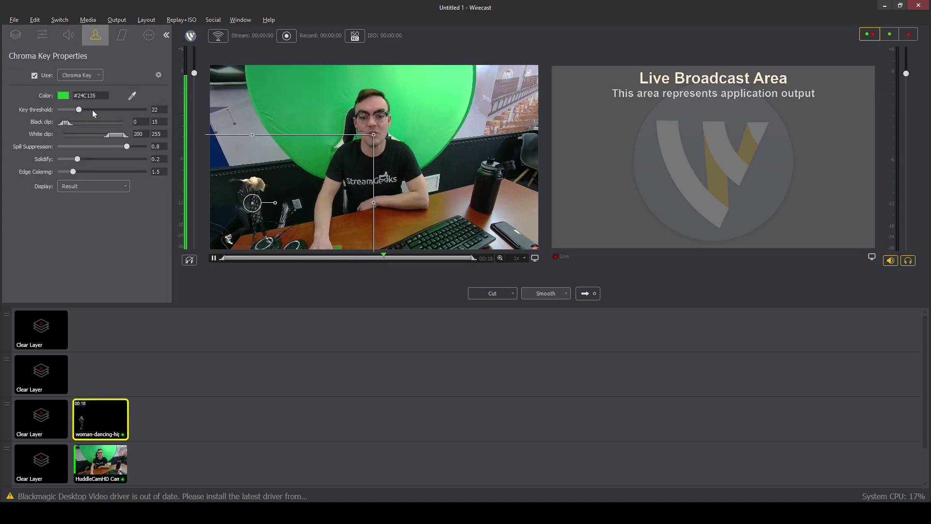
mouse_move(72, 109)
mouse_down()
mouse_move(165, 115)
mouse_move(65, 114)
mouse_move(80, 111)
mouse_up()
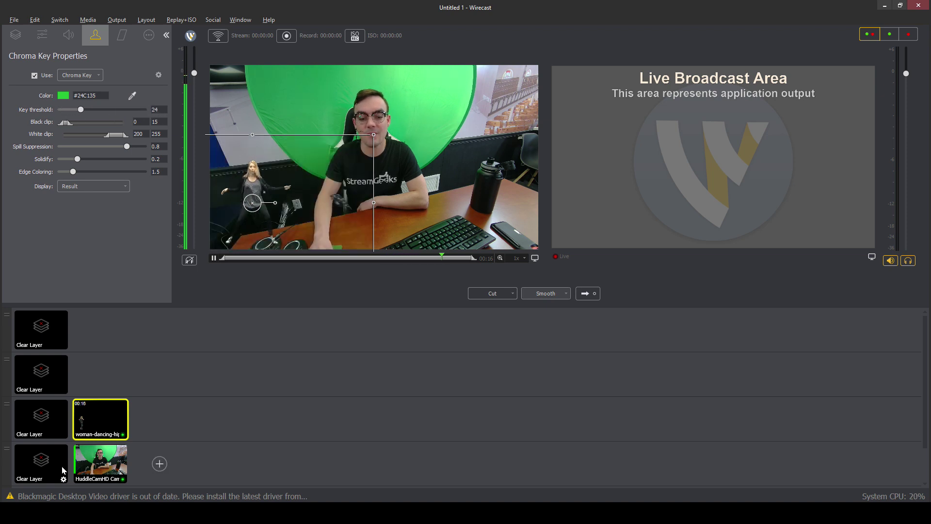
drag(345, 161, 445, 127)
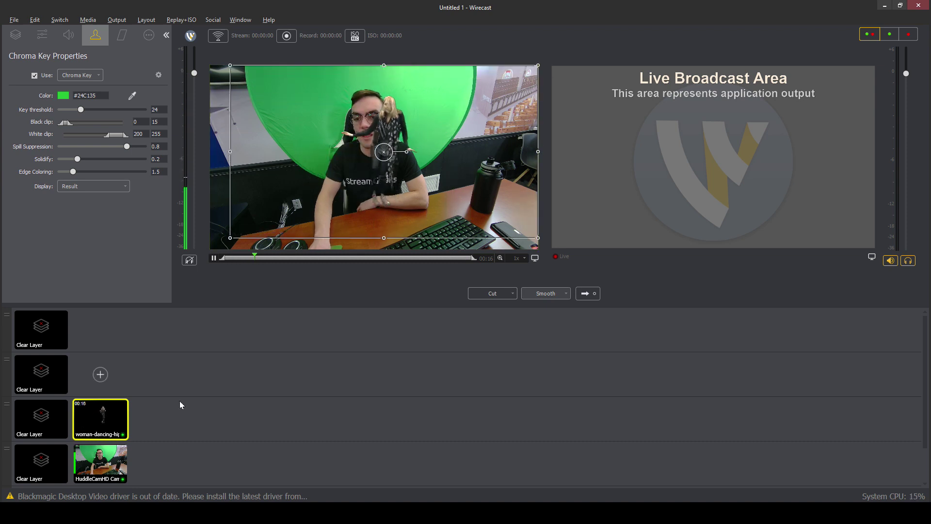
Enlarge the dancing woman's layer in the preview to fill the frame
click(41, 461)
click(380, 151)
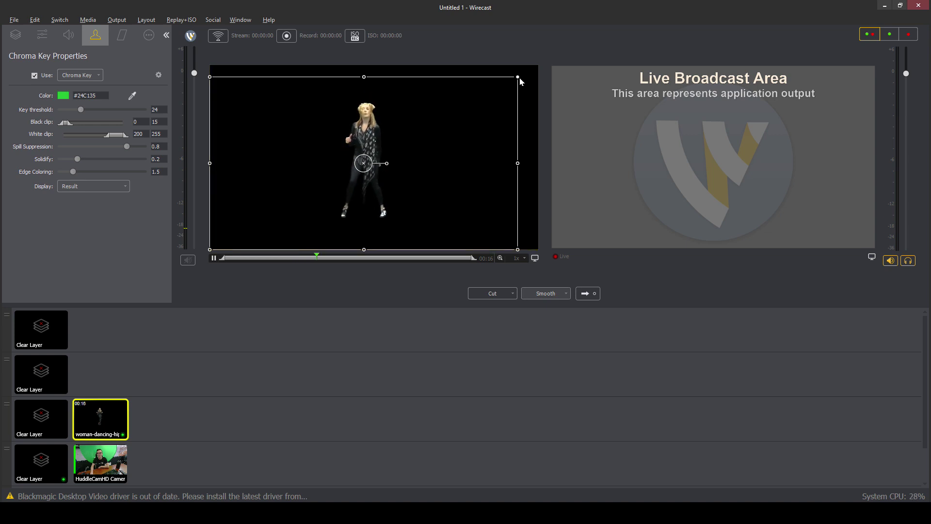
drag(518, 78, 541, 72)
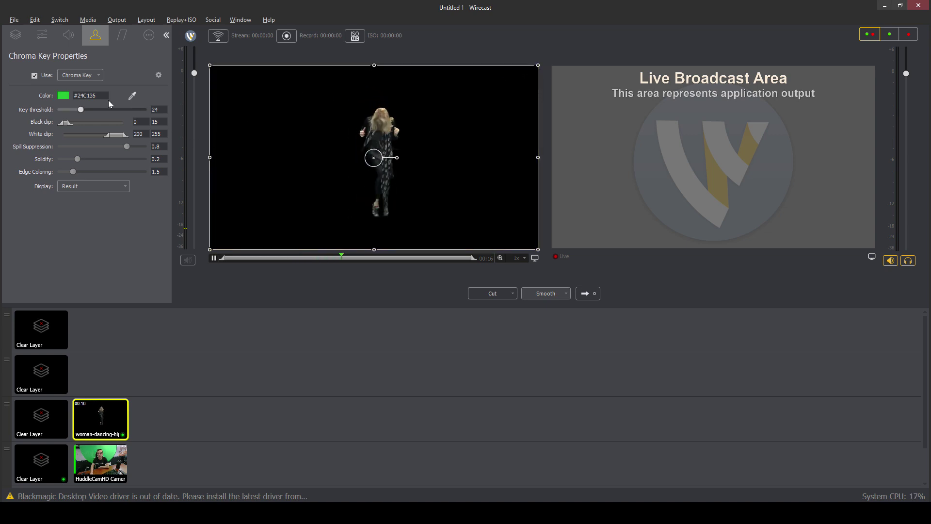
Drop the dancer's key threshold to 0, then raise it to 13 so the green keys out
drag(81, 111, 59, 111)
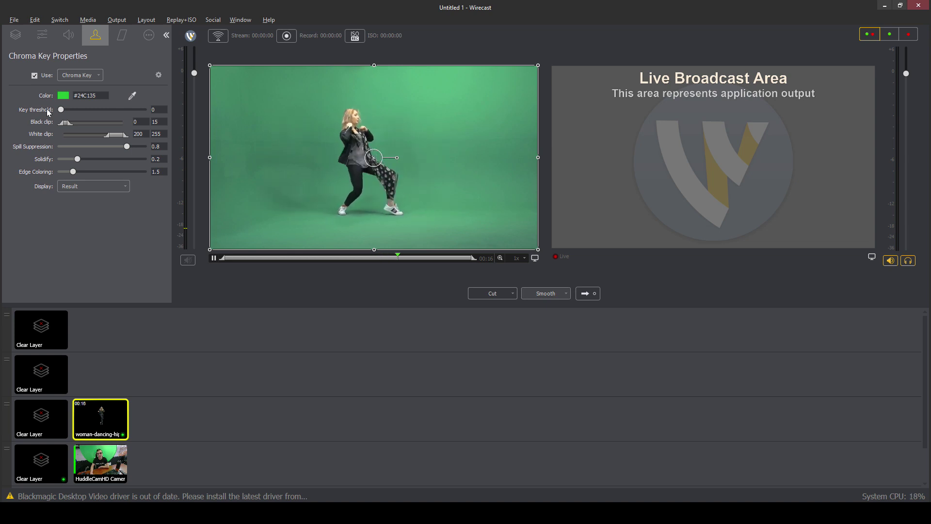
drag(60, 111, 73, 111)
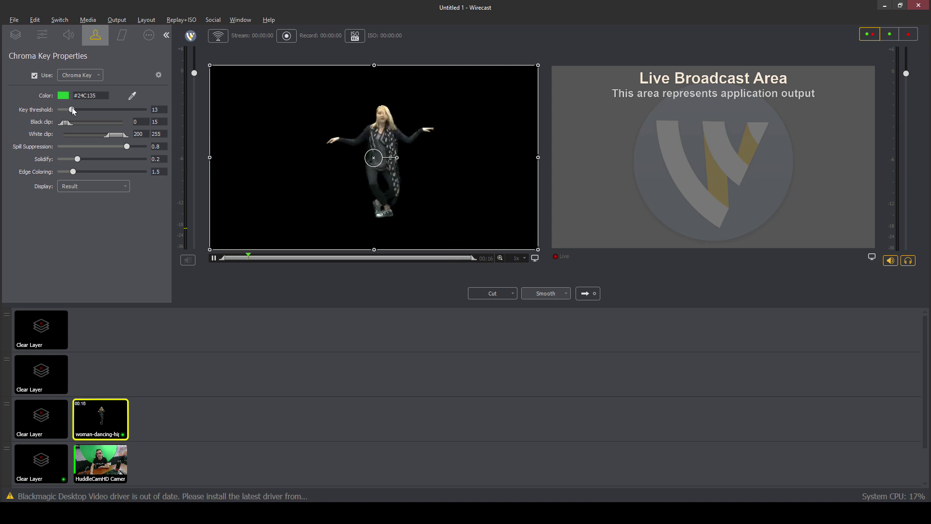
click(103, 468)
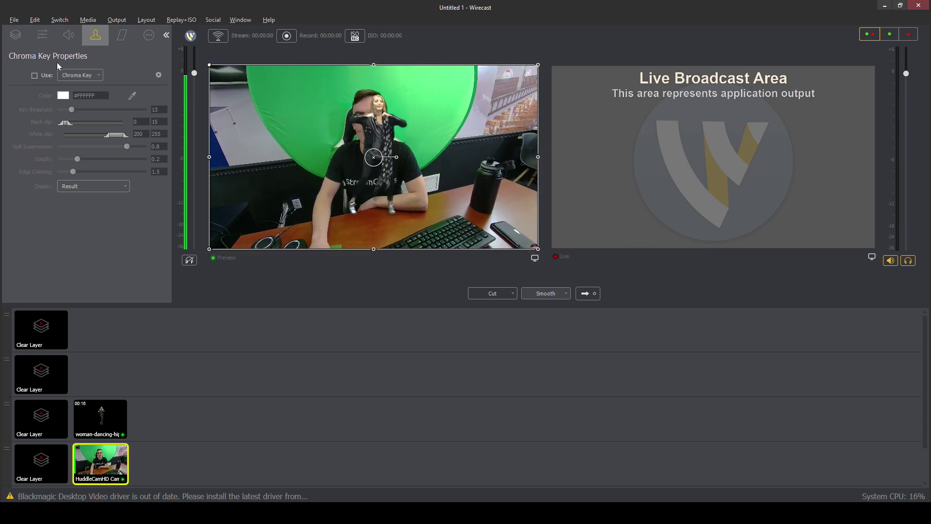
Refine the dancer's key: white clip 221, spill suppression 0.88, solidify 0.15, edge coloring 0.35
click(100, 410)
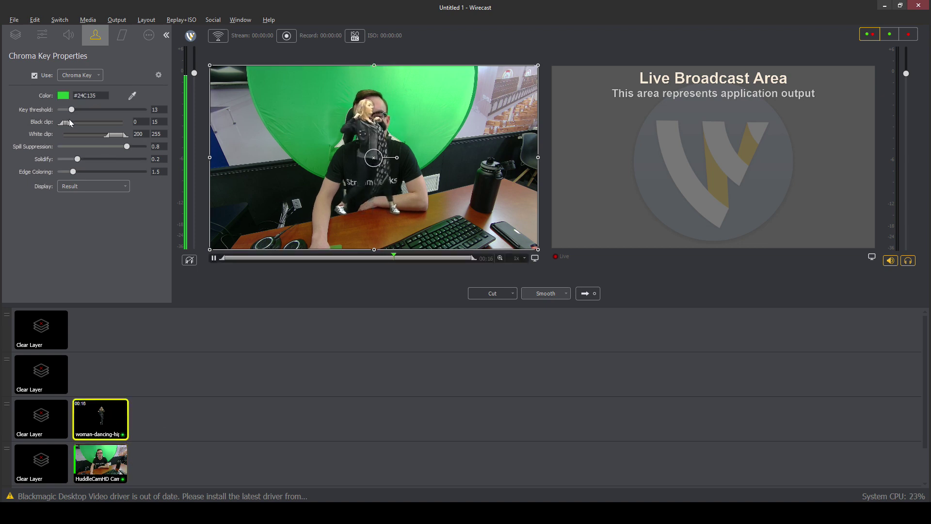
mouse_move(69, 123)
mouse_down()
mouse_move(127, 124)
mouse_move(65, 123)
mouse_move(109, 136)
mouse_move(70, 139)
mouse_up()
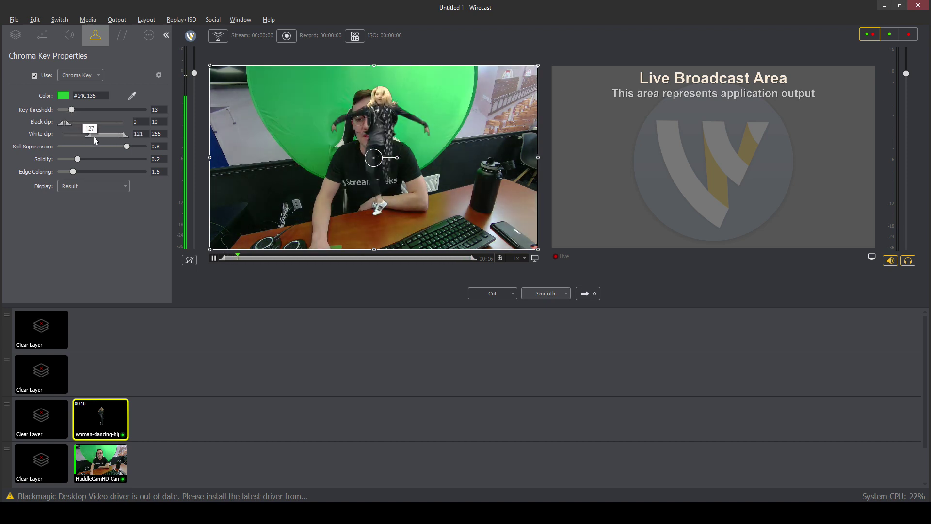
drag(94, 137, 136, 148)
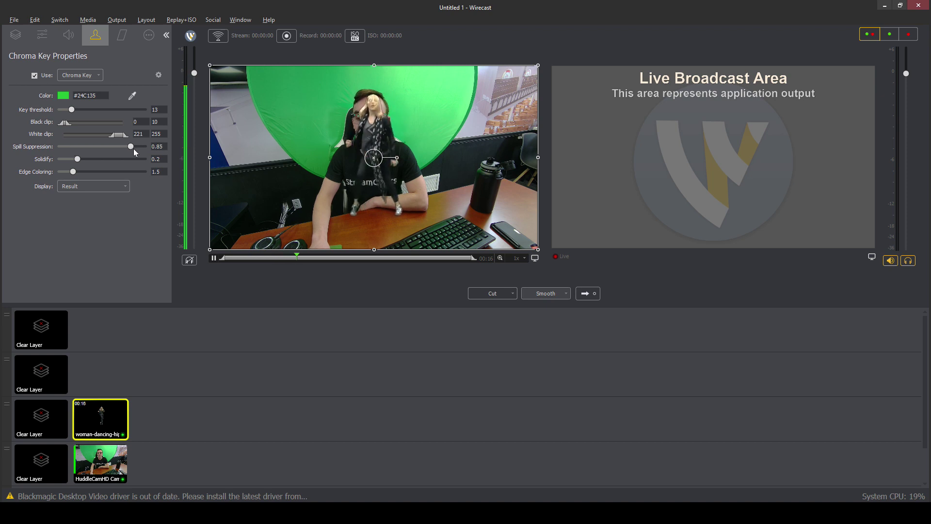
click(85, 159)
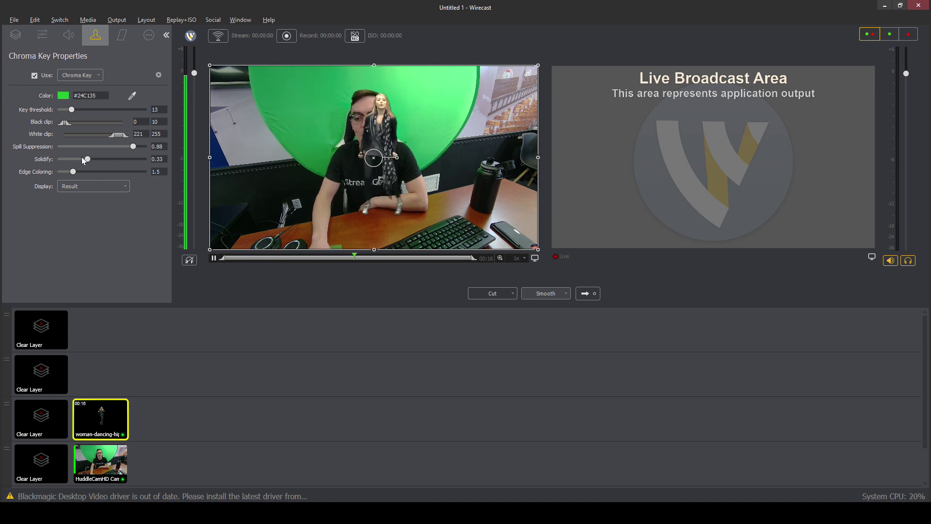
drag(81, 160, 65, 174)
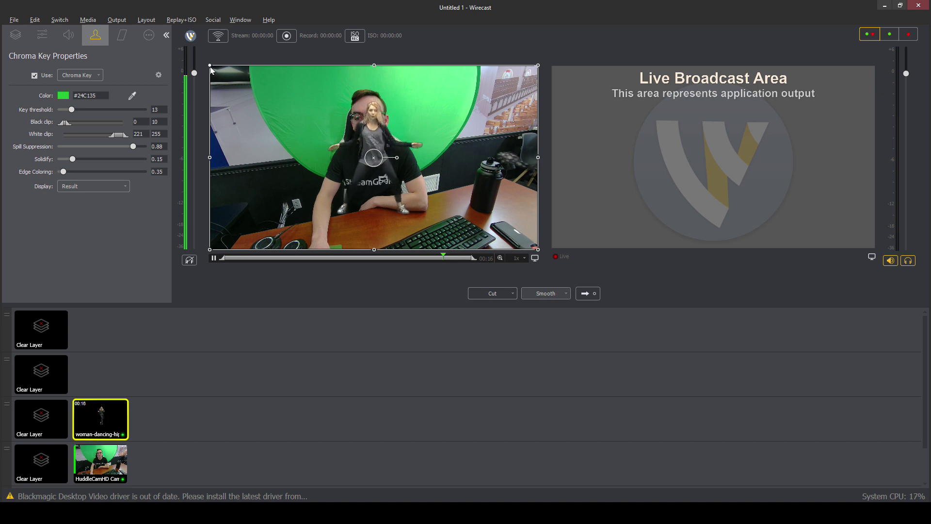
Shrink the dancer into the lower-right quarter and stand her on the desk by the bottle
drag(209, 64, 417, 148)
drag(463, 194, 481, 197)
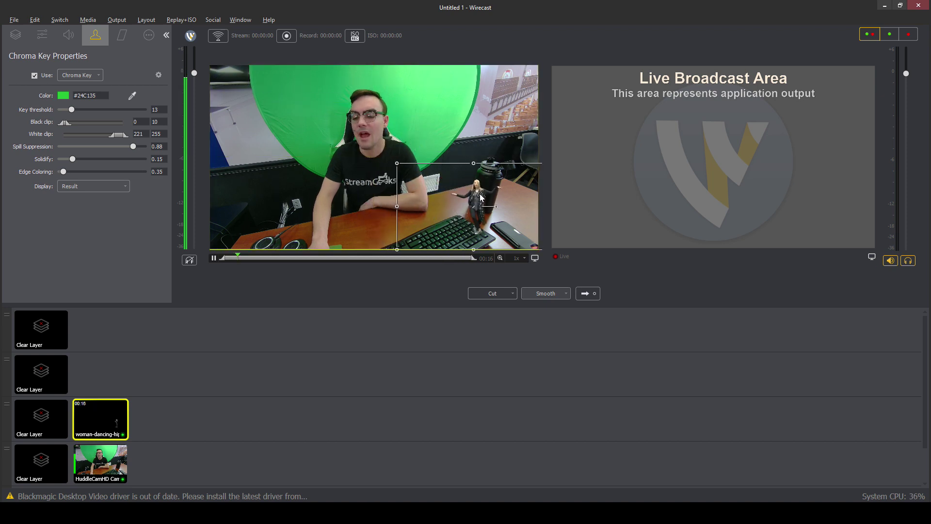
click(110, 464)
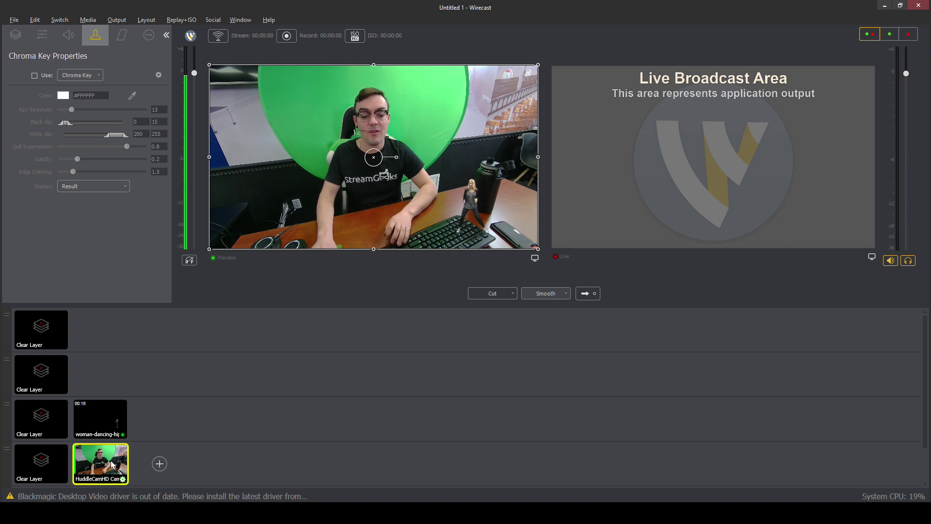
Open the camera shot's PTZ Controller and reconnect it at IP address 192.168.1.101
click(16, 35)
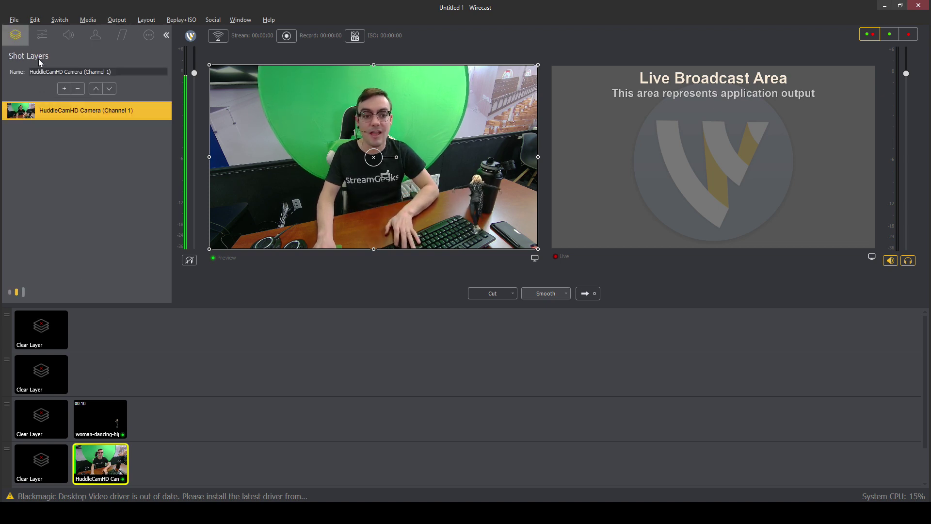
click(42, 36)
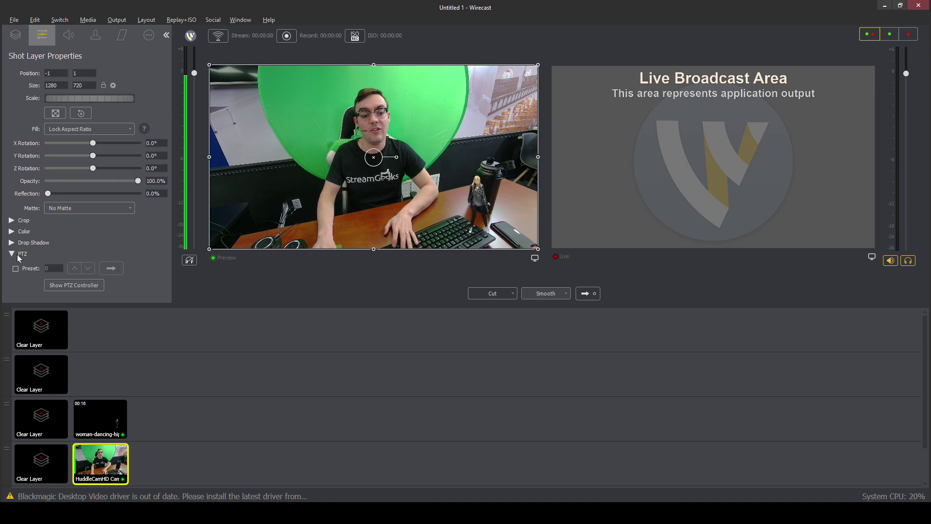
click(65, 286)
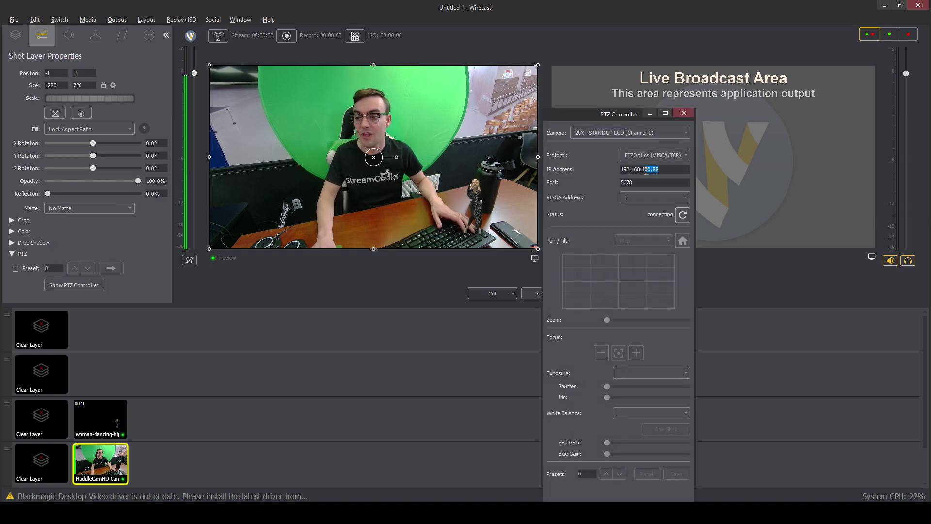
key(BackSpace)
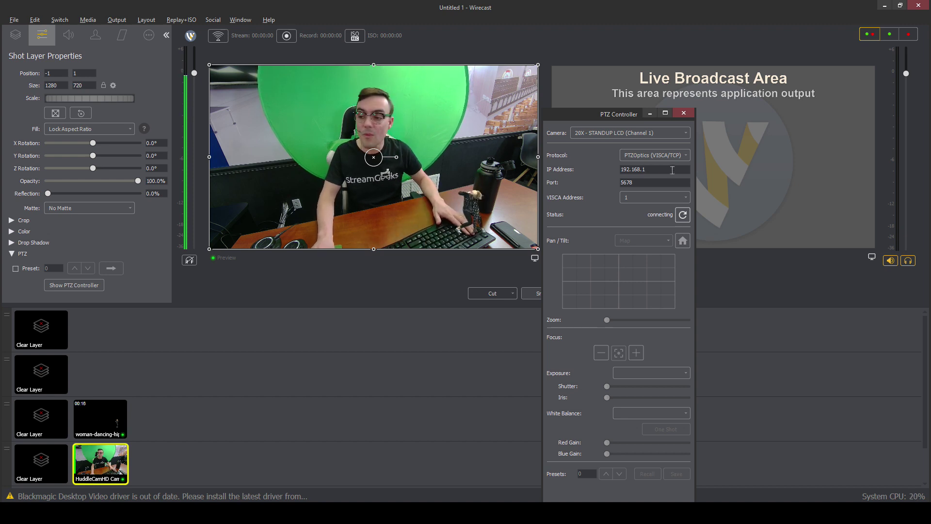
text(.101)
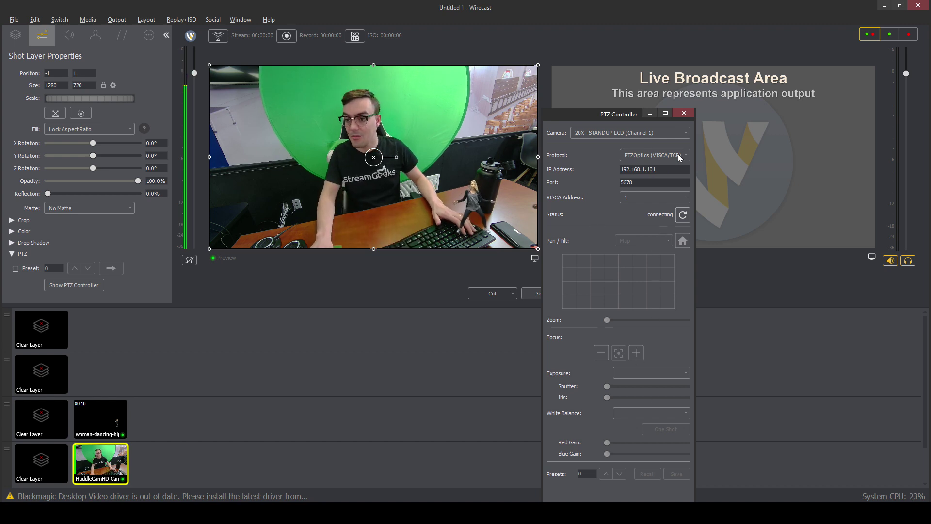
click(681, 216)
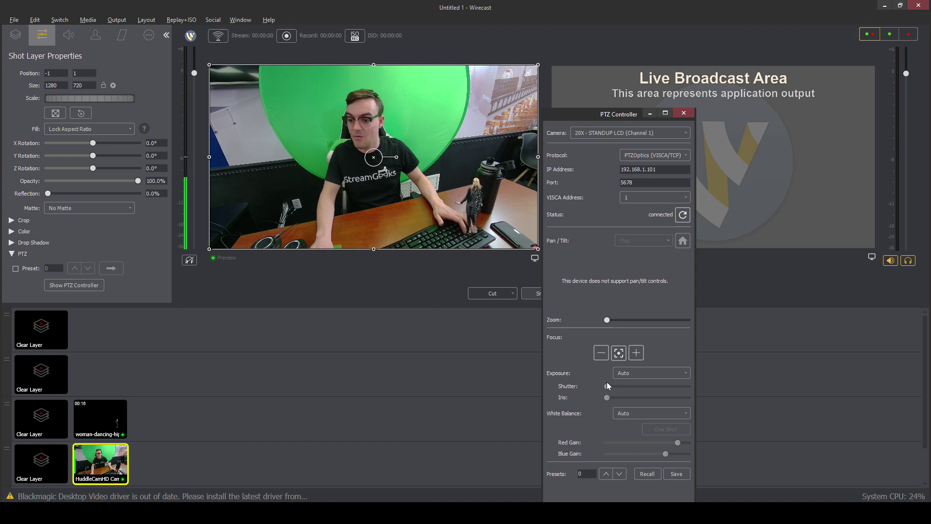
Zoom the webcam in on the presenter, then ease the zoom back out slightly
drag(607, 318, 642, 319)
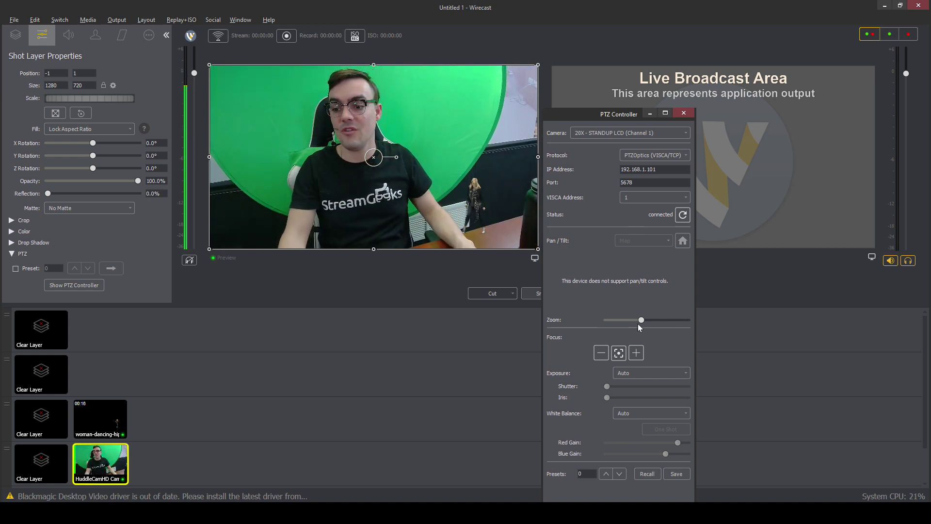
drag(639, 320, 637, 321)
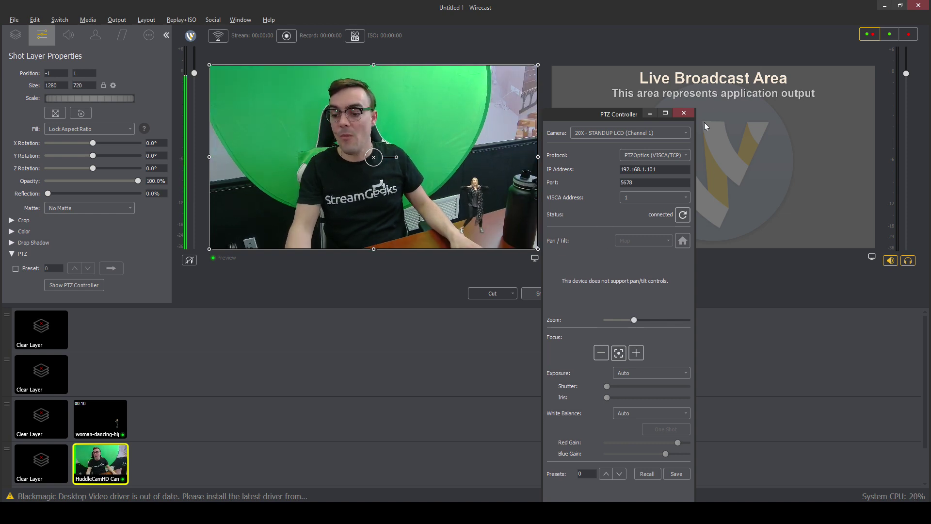
click(684, 113)
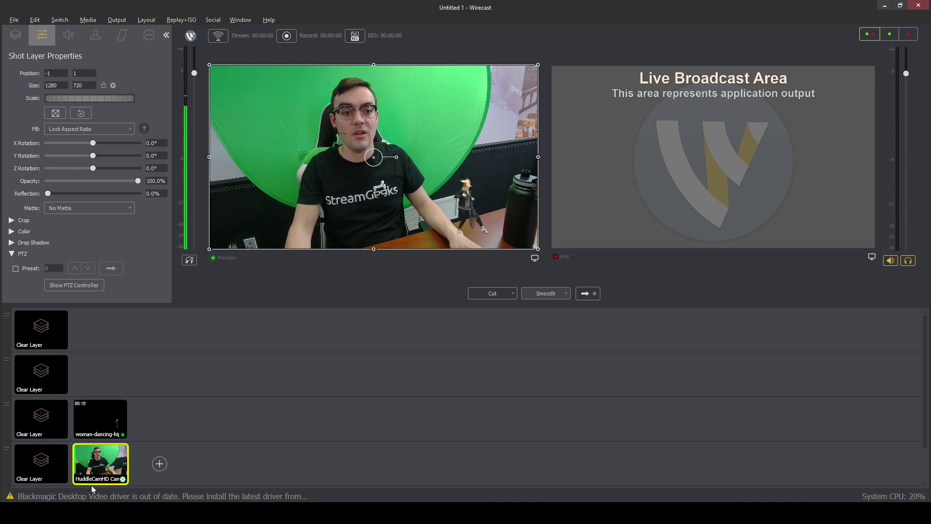
Crop the camera shot 19% from the left and about 30% from the bottom
click(99, 459)
click(32, 222)
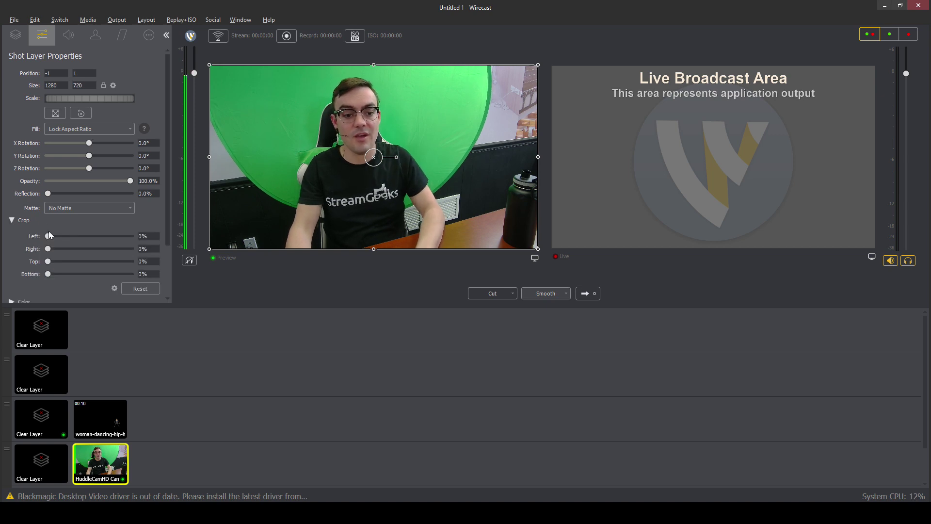
drag(49, 236, 74, 245)
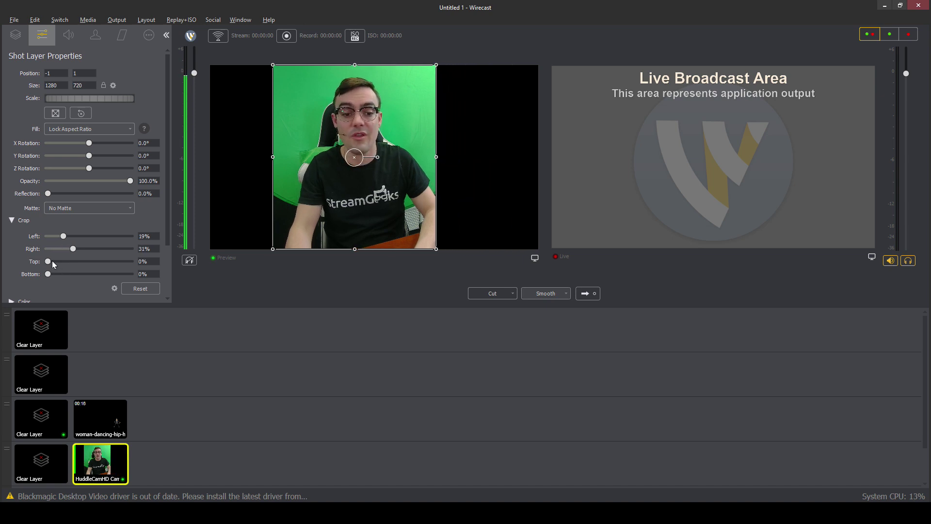
drag(50, 276, 71, 273)
Move the cropped camera shot to the canvas bottom and scale it up to 1827x1028
drag(368, 173, 380, 230)
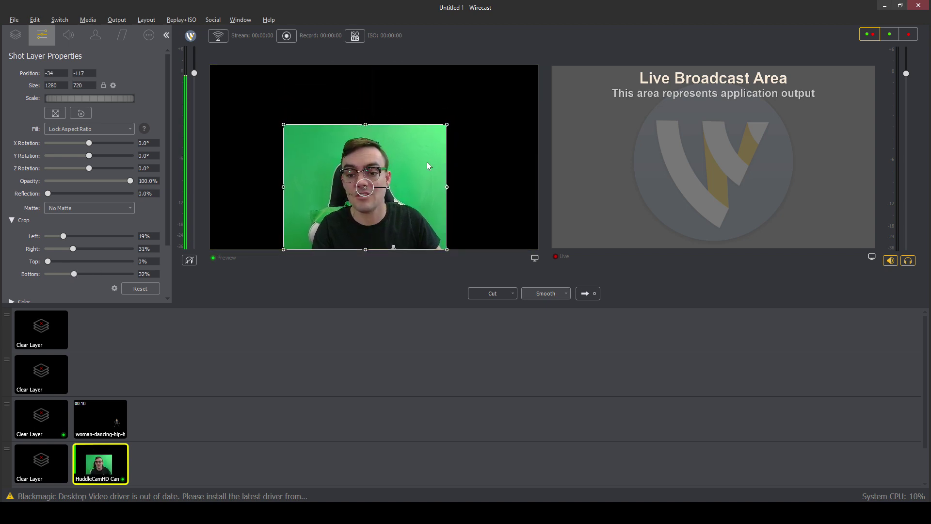
drag(446, 124, 456, 106)
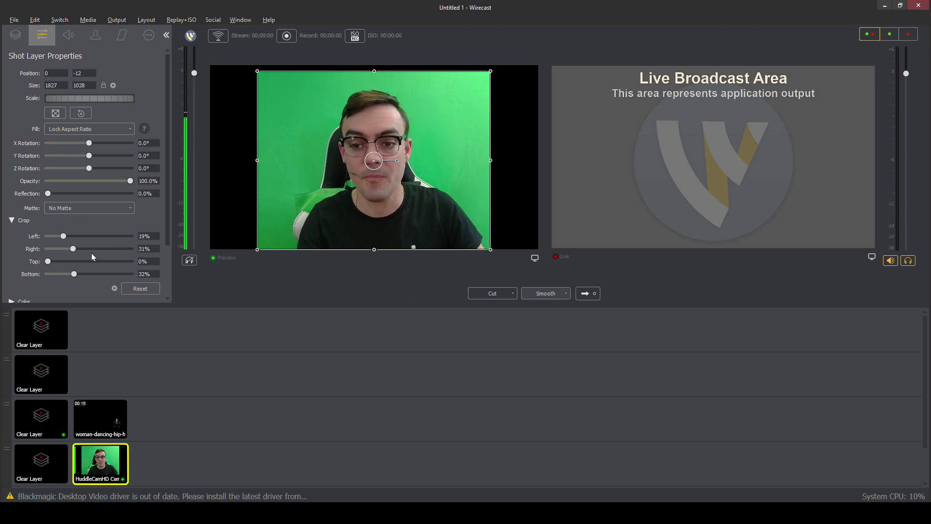
Enable Use with Chroma Key on the HuddleCam shot, then deselect it
click(67, 35)
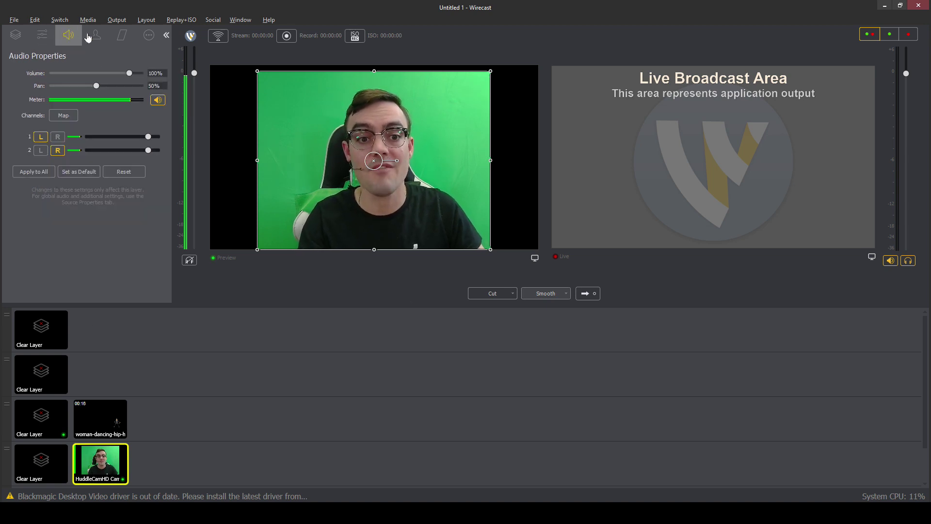
click(89, 36)
click(34, 76)
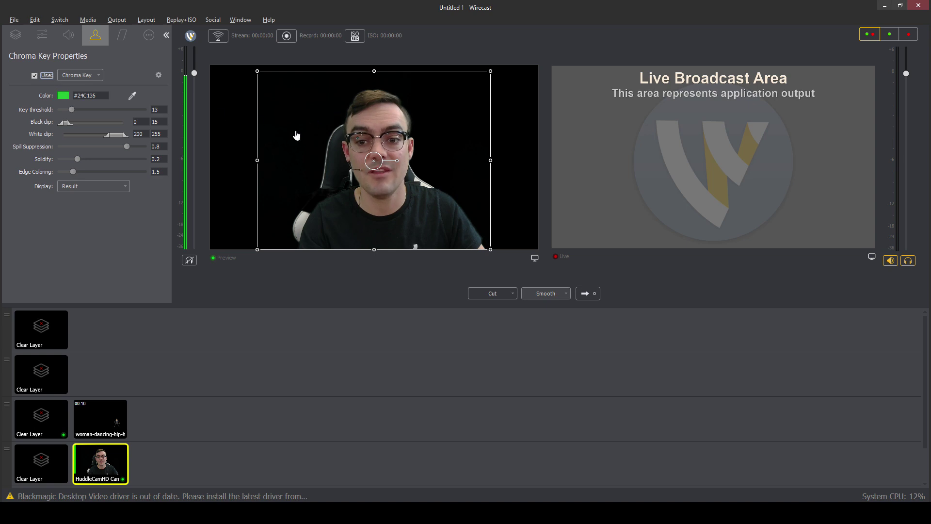
click(311, 336)
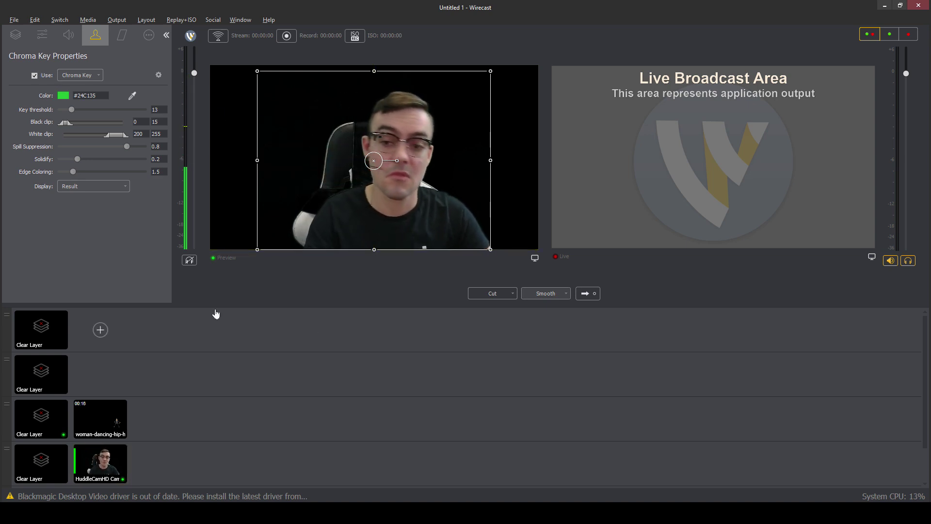
Add the stock 'Deep space background with nebulae' image on Layer 4 and move the camera shot to Layer 3
click(159, 463)
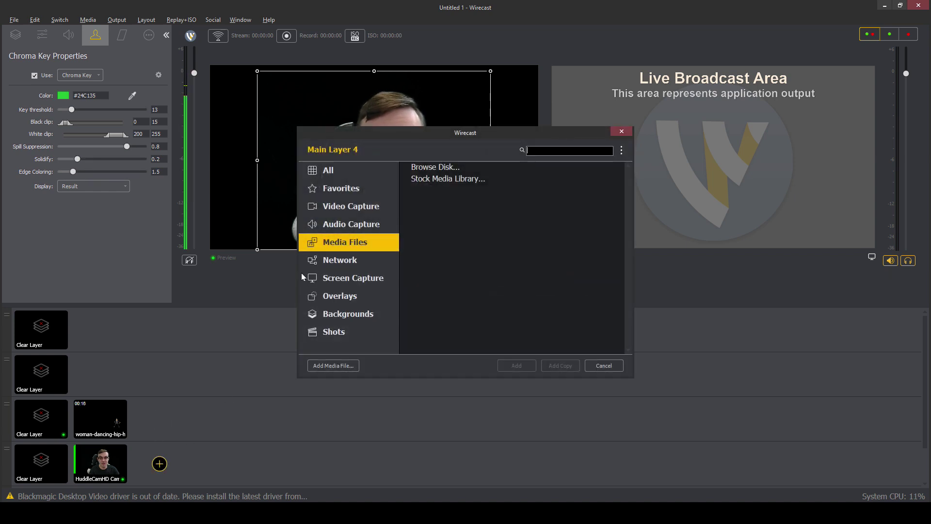
click(451, 178)
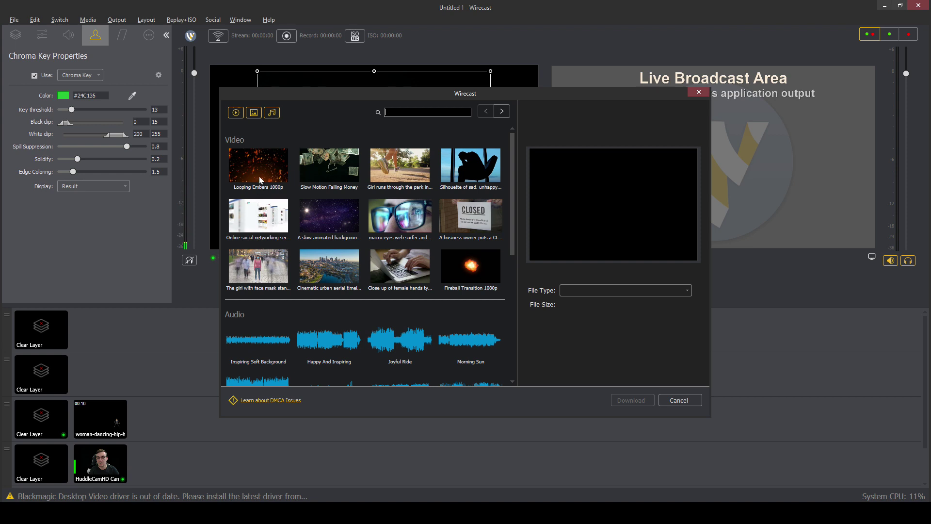
click(254, 112)
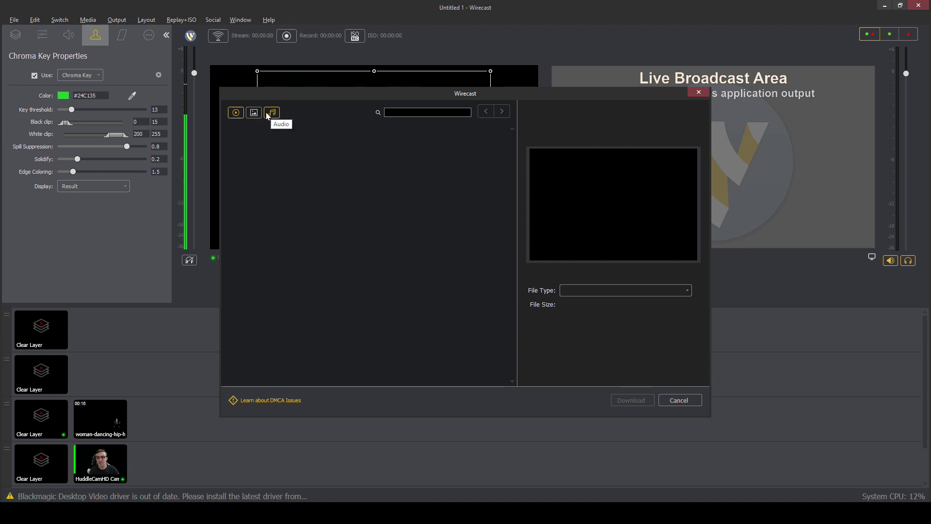
click(254, 112)
click(232, 114)
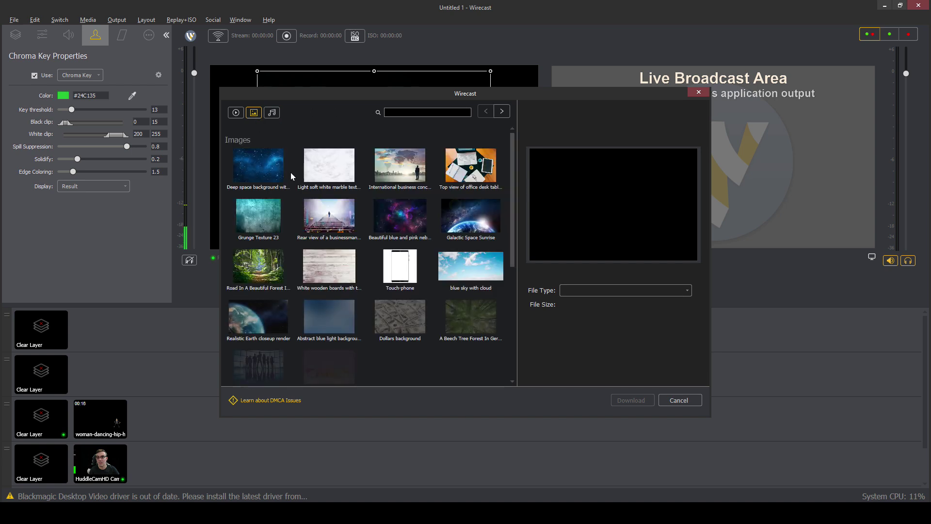
key(Escape)
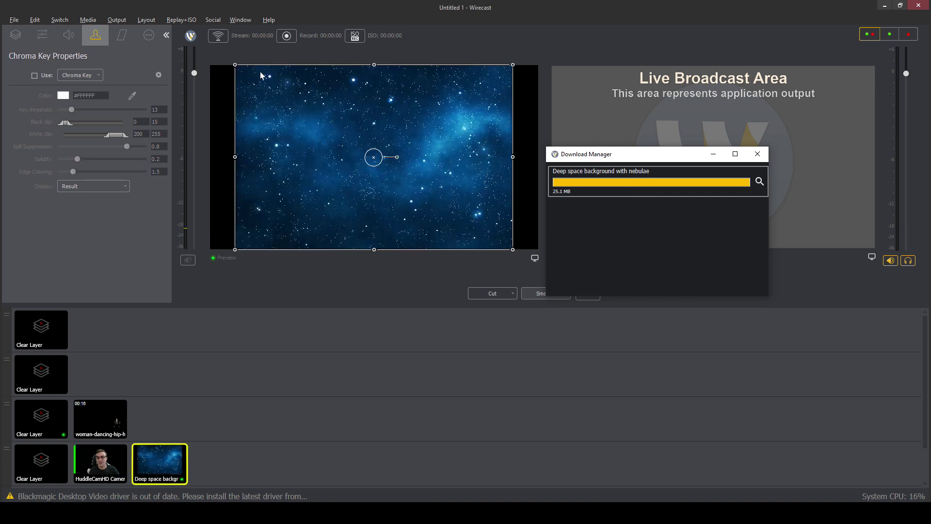
drag(99, 461, 158, 419)
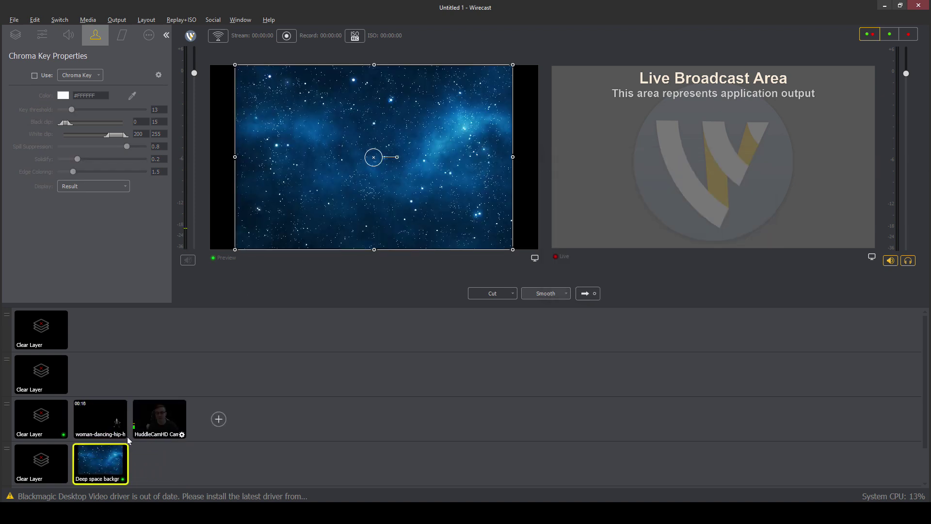
Shrink the keyed camera toward the lower left, stretch the deep-space image across Preview, and go live
click(157, 429)
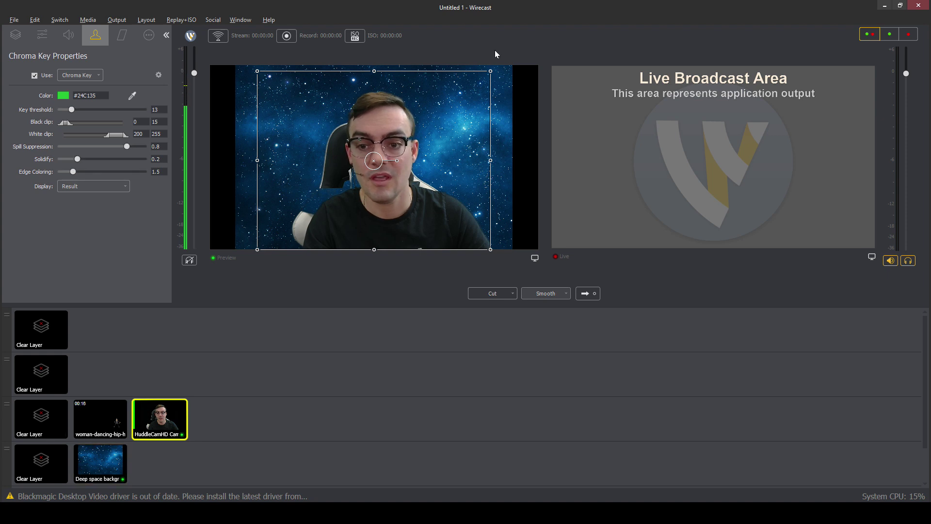
drag(498, 68, 332, 156)
click(220, 247)
drag(239, 251, 193, 277)
drag(514, 69, 539, 53)
click(584, 295)
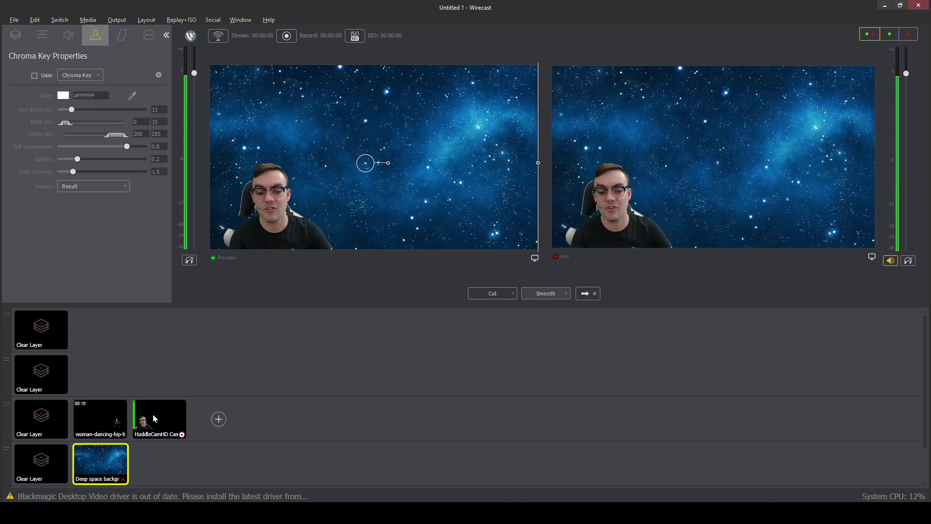
Resize the camera layer and position it in the preview's lower-left corner
click(154, 417)
drag(332, 149, 365, 154)
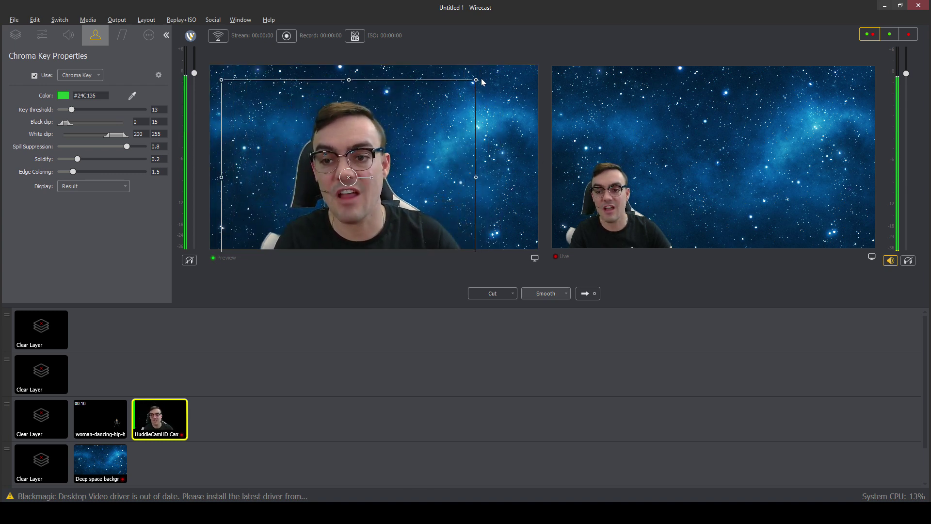
drag(482, 82, 406, 142)
drag(344, 192, 318, 163)
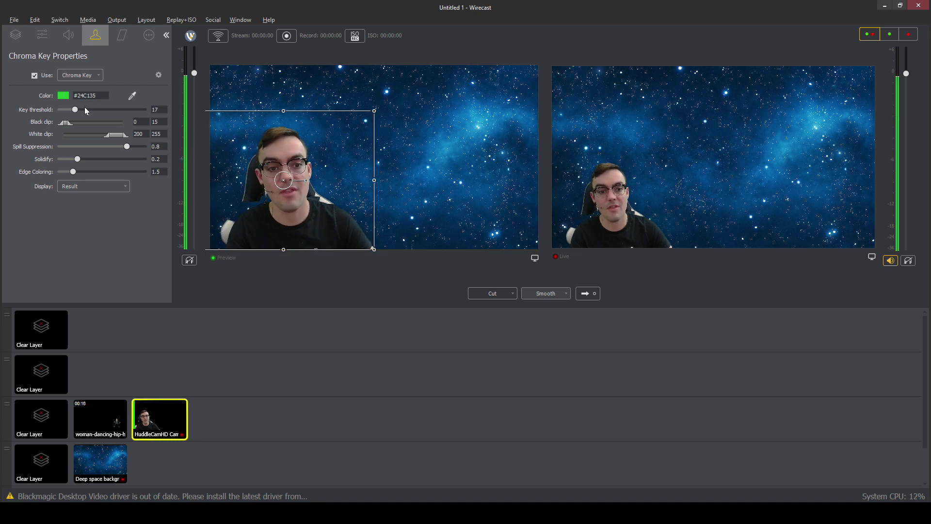
Set key threshold 17 and black clip 20, briefly trying Luma Key before returning to Chroma Key
drag(74, 110, 109, 113)
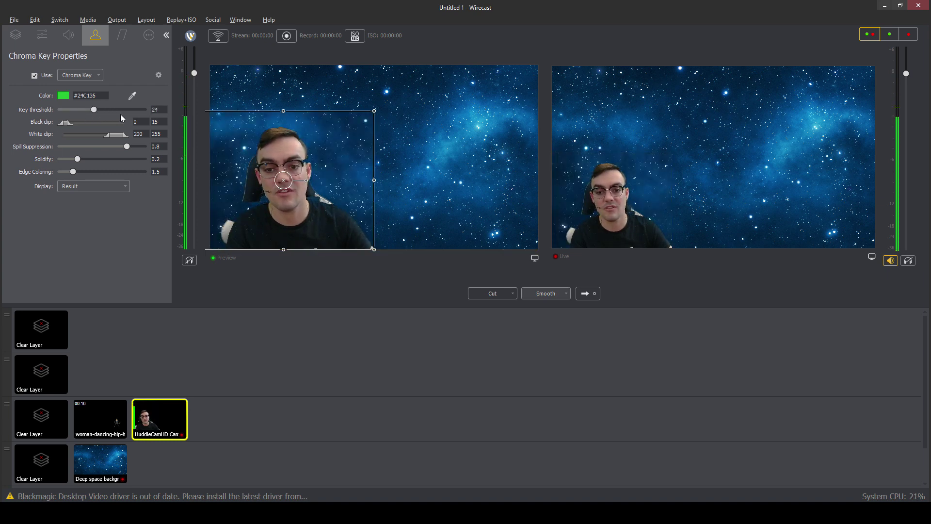
drag(193, 118, 121, 120)
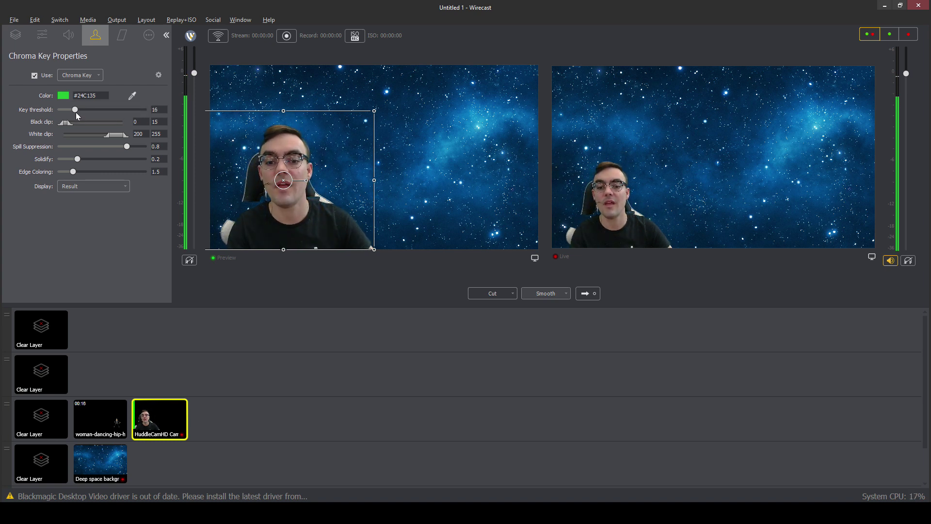
drag(70, 126, 90, 123)
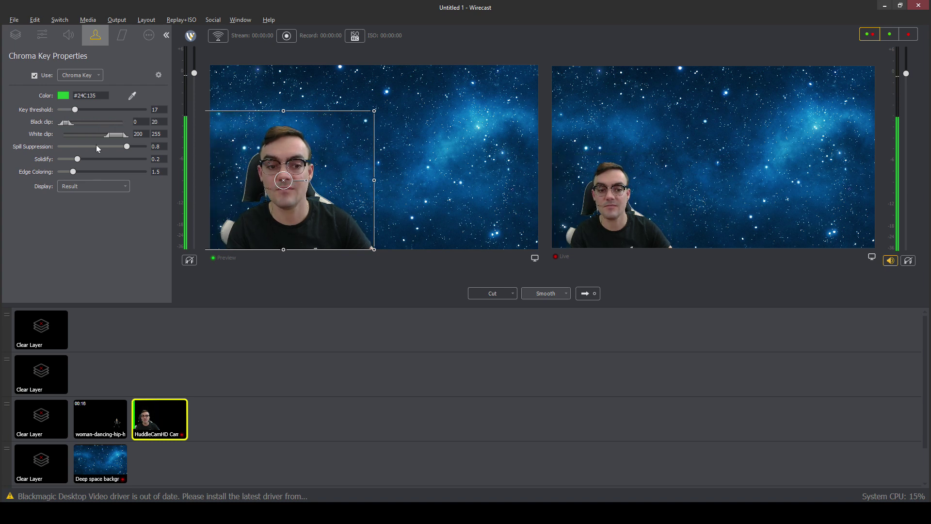
click(89, 73)
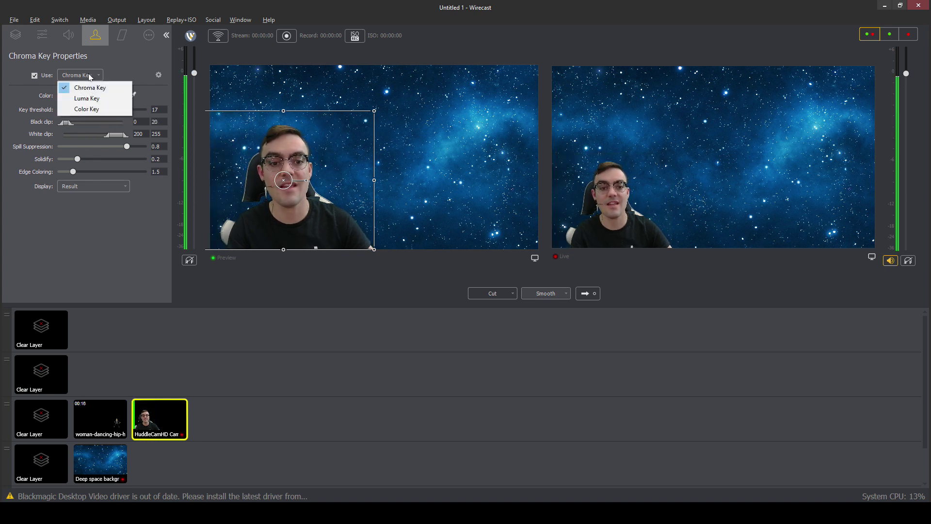
click(80, 98)
click(94, 79)
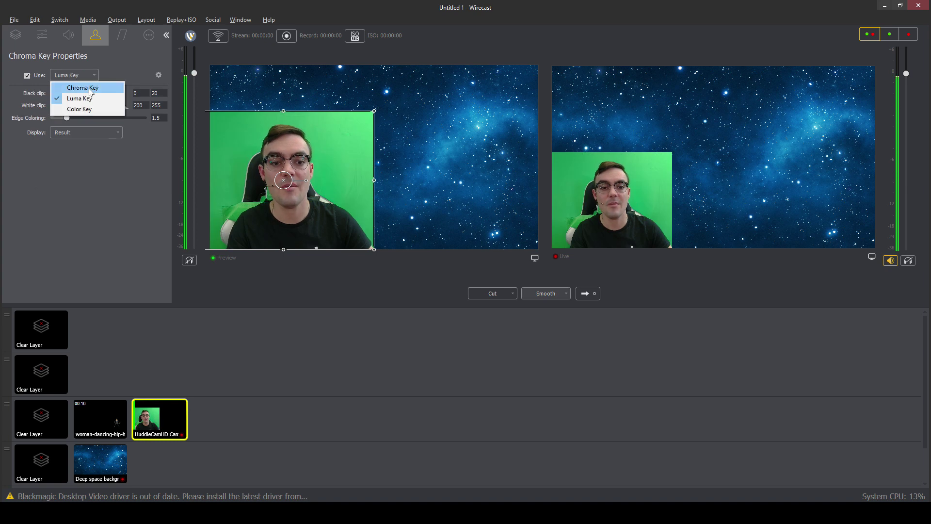
click(89, 88)
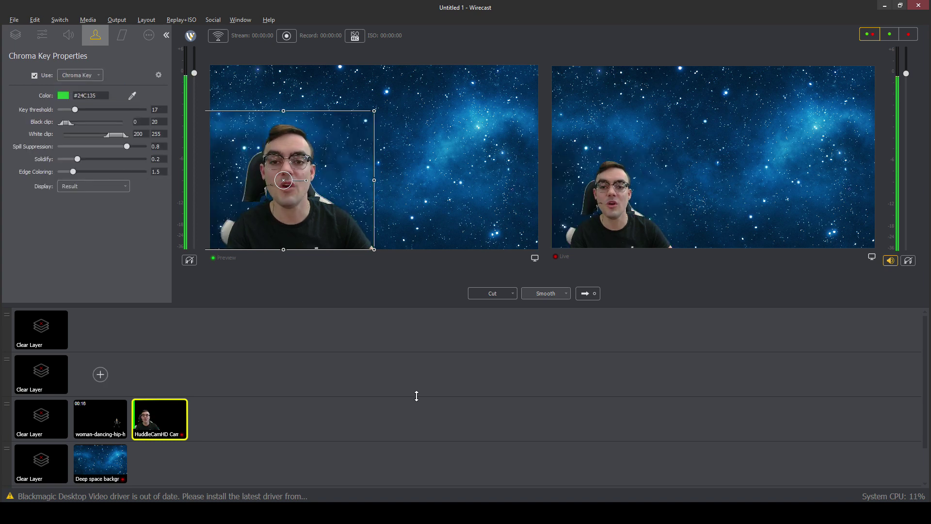